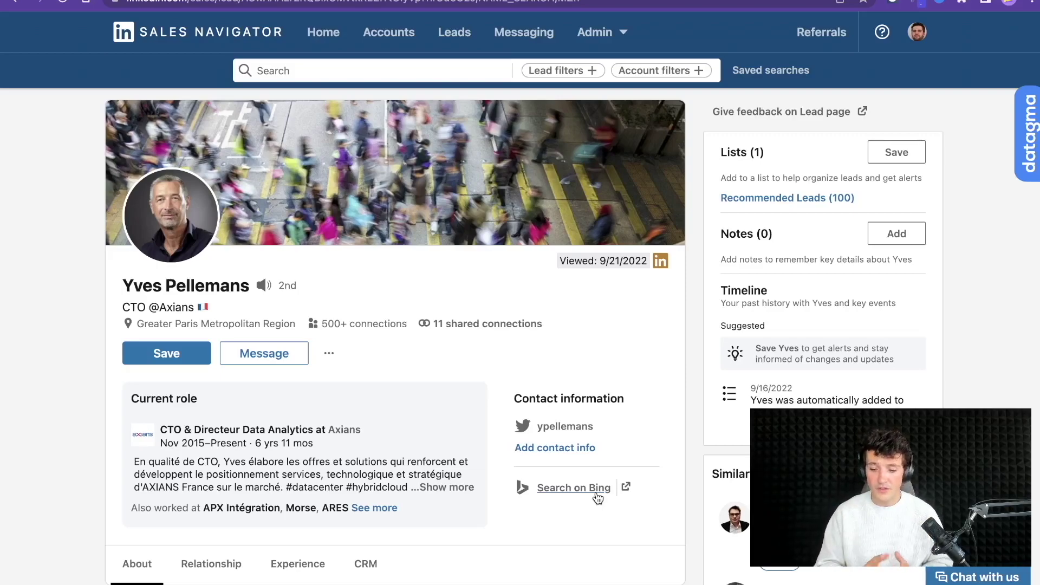
Reveal the lead's four +33 mobile numbers in the Datagma side panel
click(1024, 162)
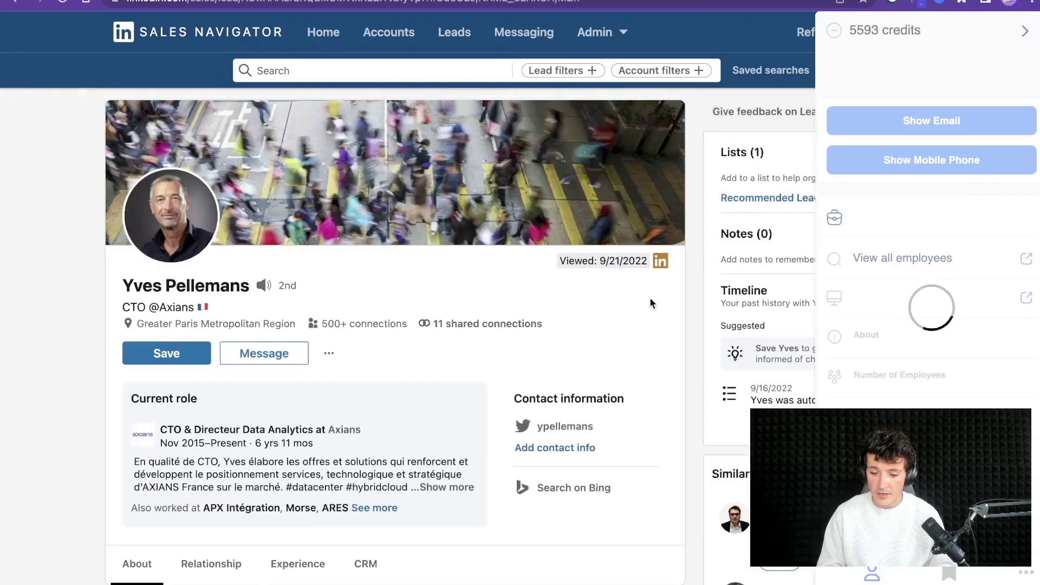
click(925, 168)
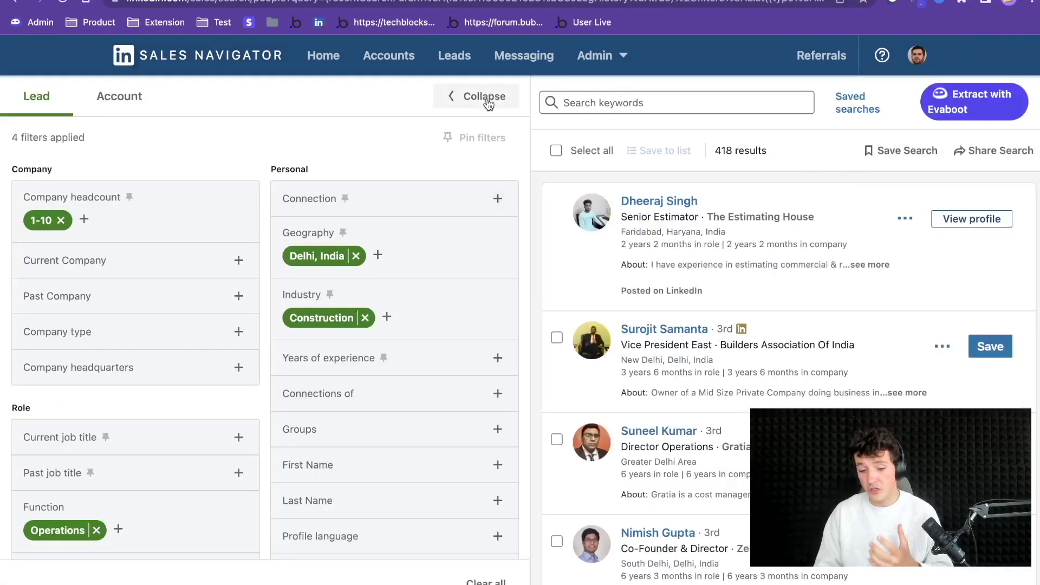
Collapse the filters and send the 26-result lead list to Evaboot for extraction
click(480, 96)
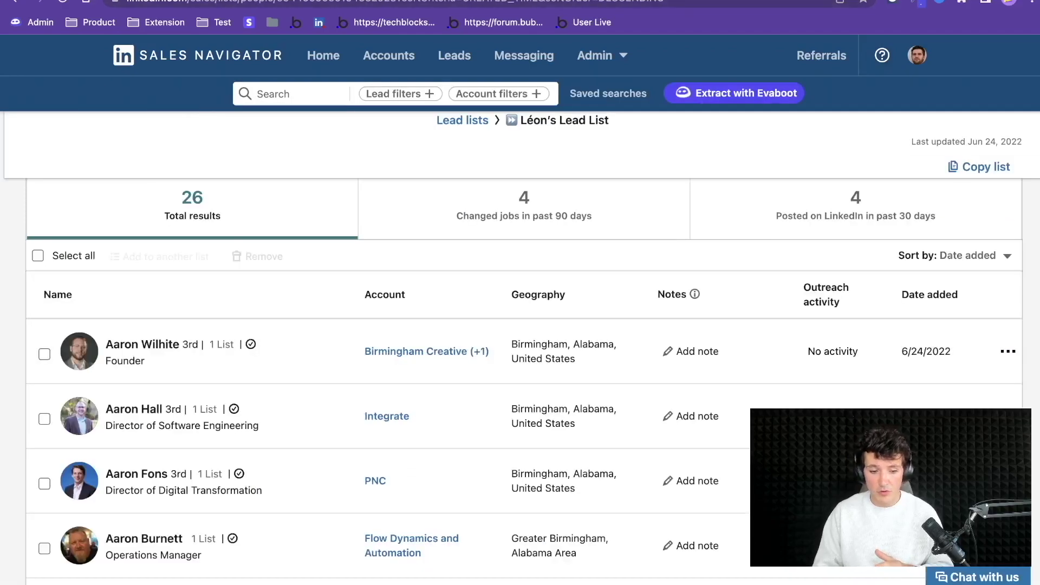
click(740, 105)
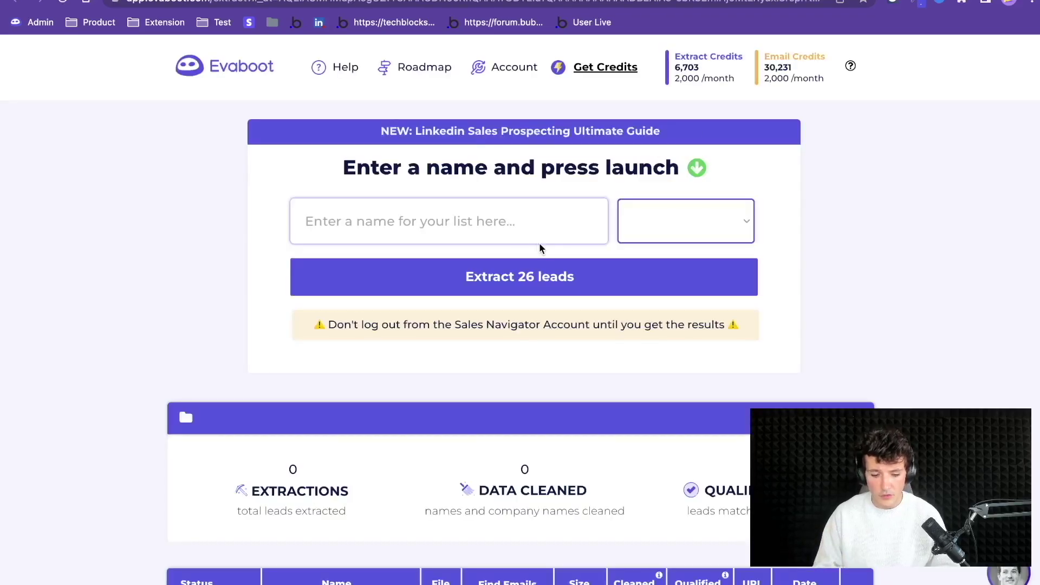
Extract the 26 leads into an Evaboot list named 'Phone Numbers'
click(461, 222)
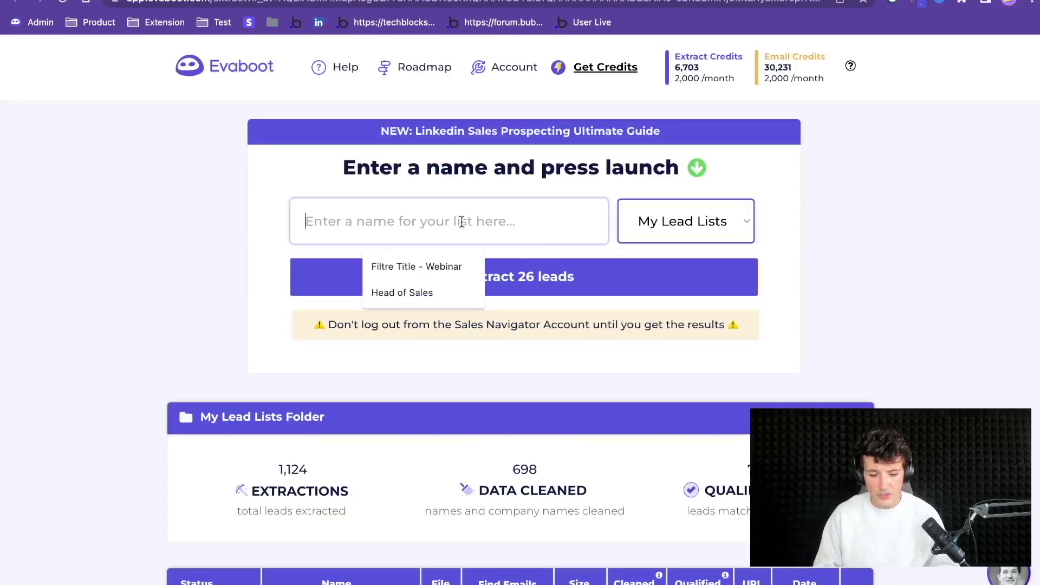
text(Phone N)
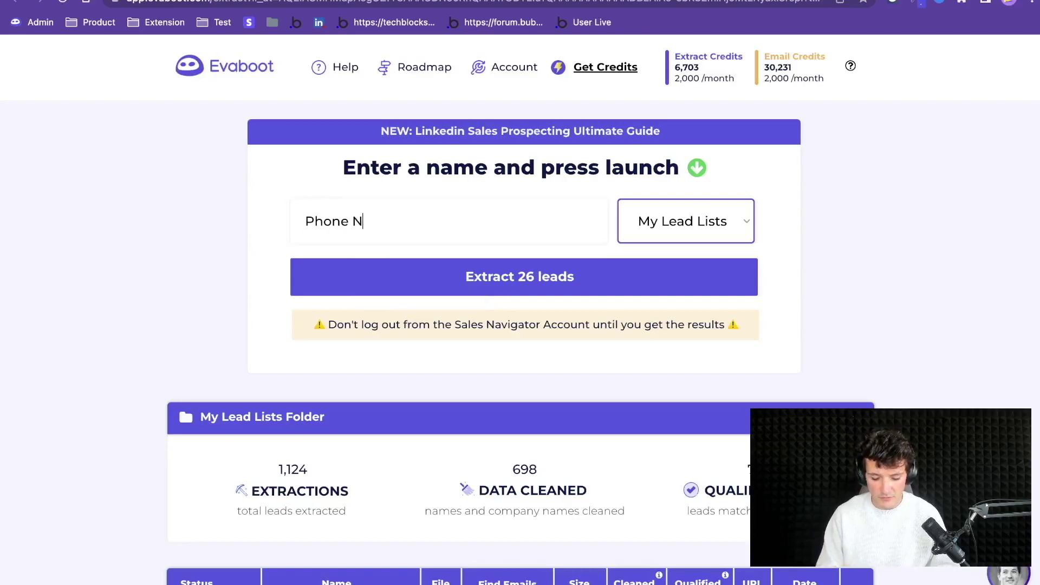
text(umbers)
click(486, 277)
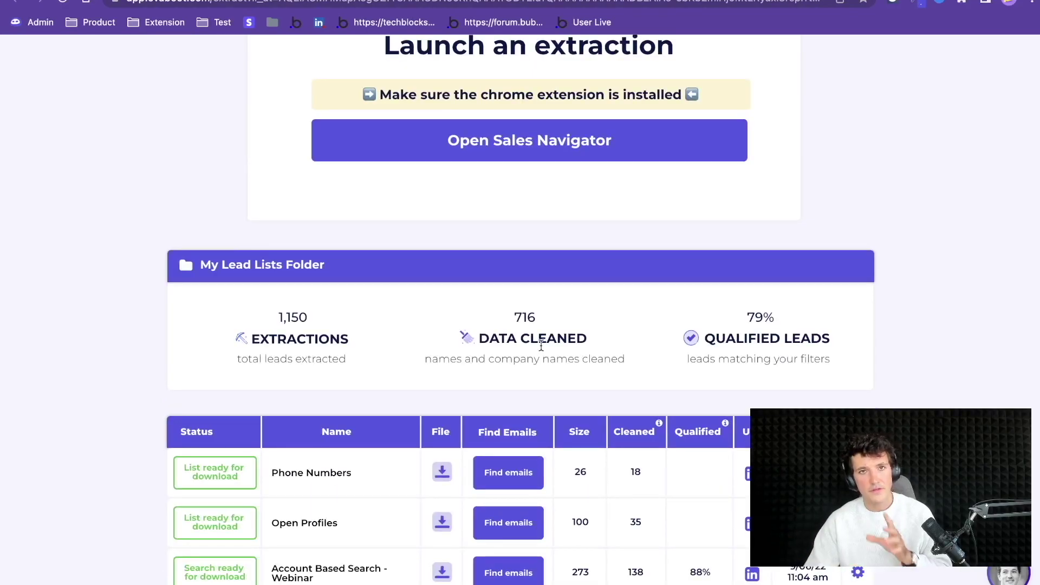
Download the Phone Numbers list with all leads as a file
click(442, 474)
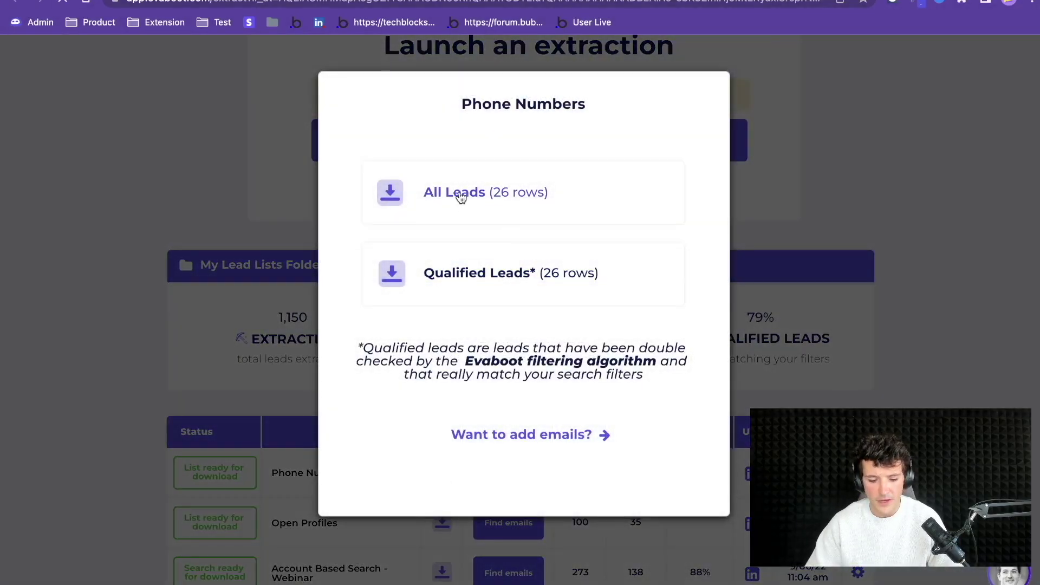
click(461, 197)
click(851, 189)
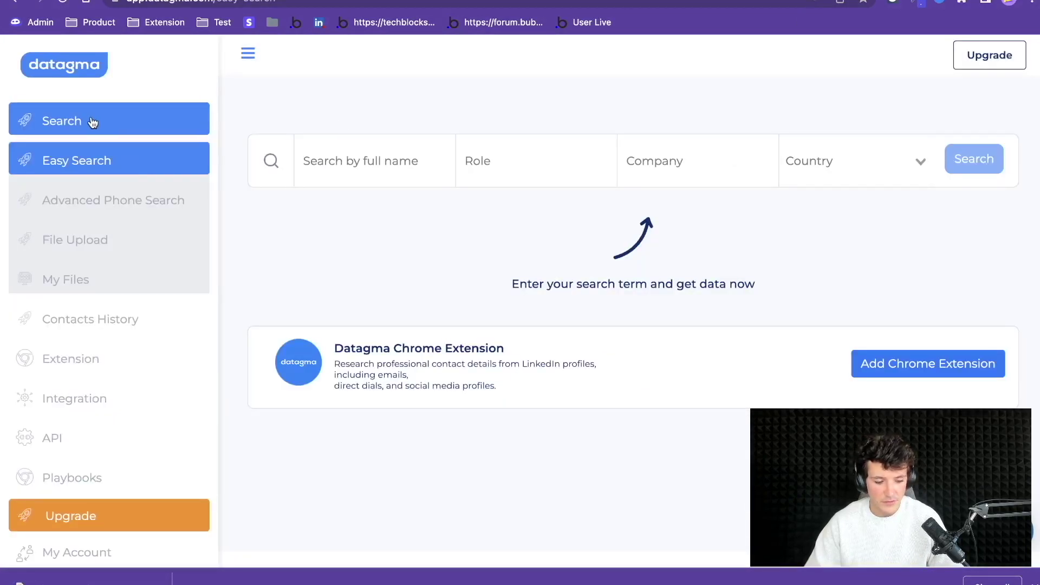
Switch Datagma to bulk file upload with the Mobile Phone Number Only lookup
click(89, 248)
scroll(637, 373, down, 3)
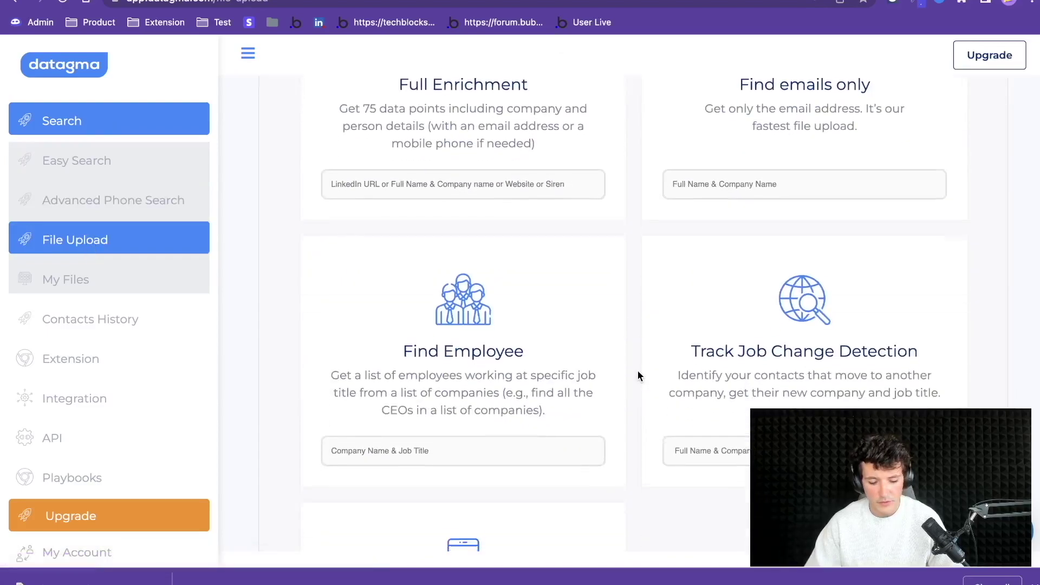
scroll(637, 374, down, 4)
scroll(637, 374, down, 1)
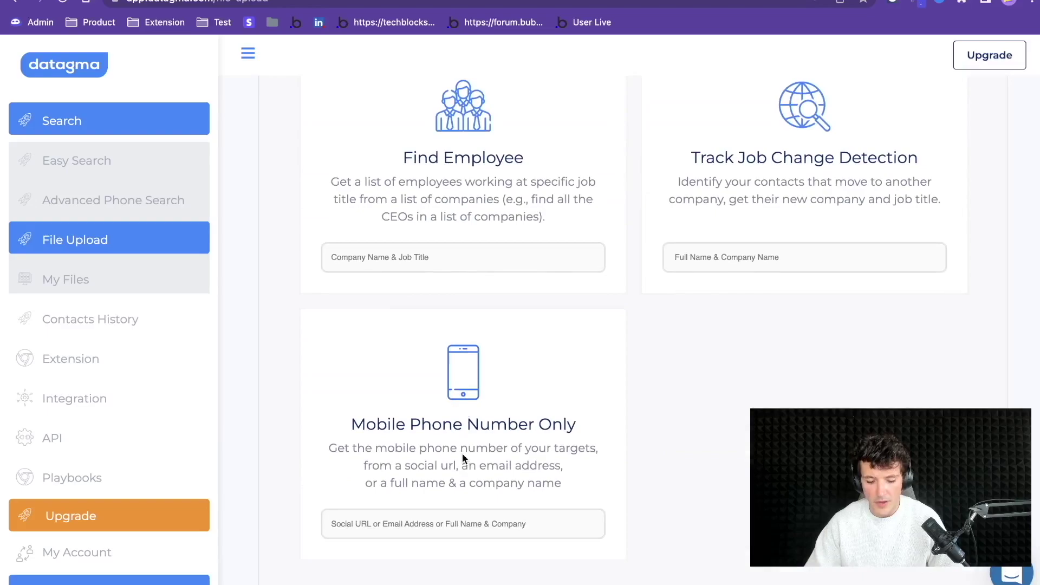
scroll(464, 459, down, 1)
click(450, 495)
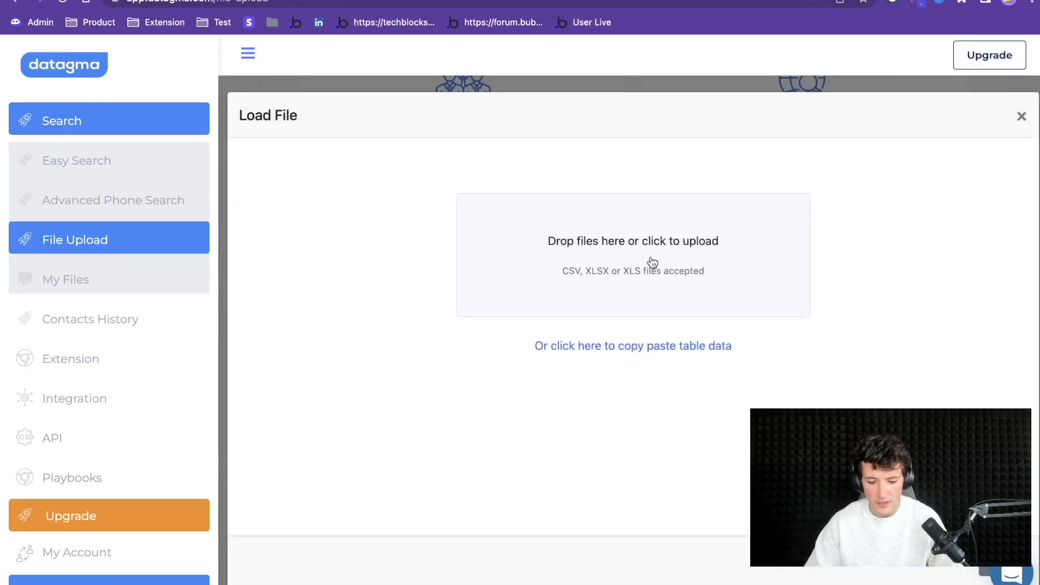
Upload Phone Numbers.csv from Downloads and accept its first row as headers
click(583, 275)
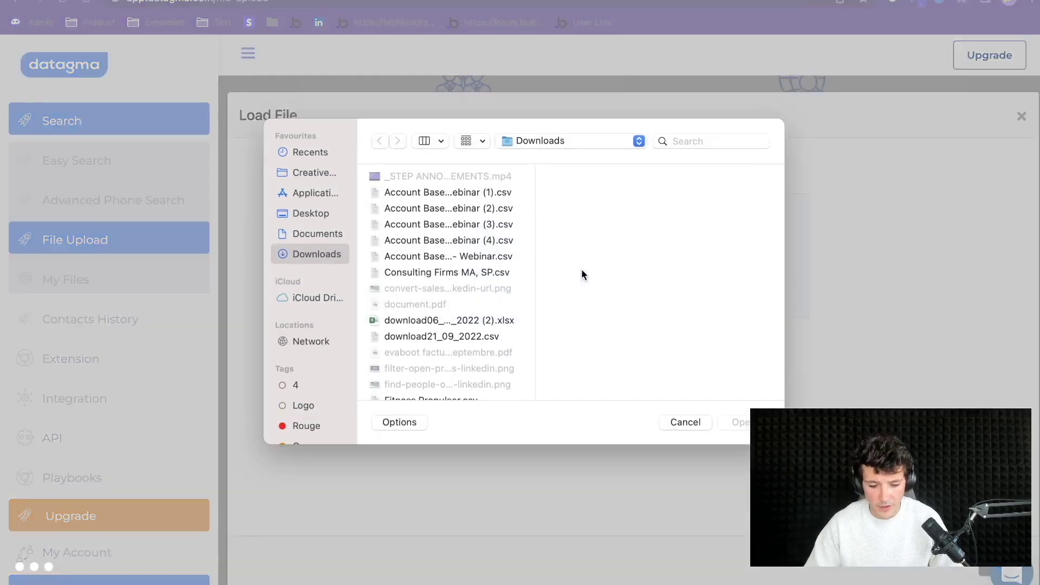
scroll(450, 265, down, 3)
scroll(450, 265, down, 3)
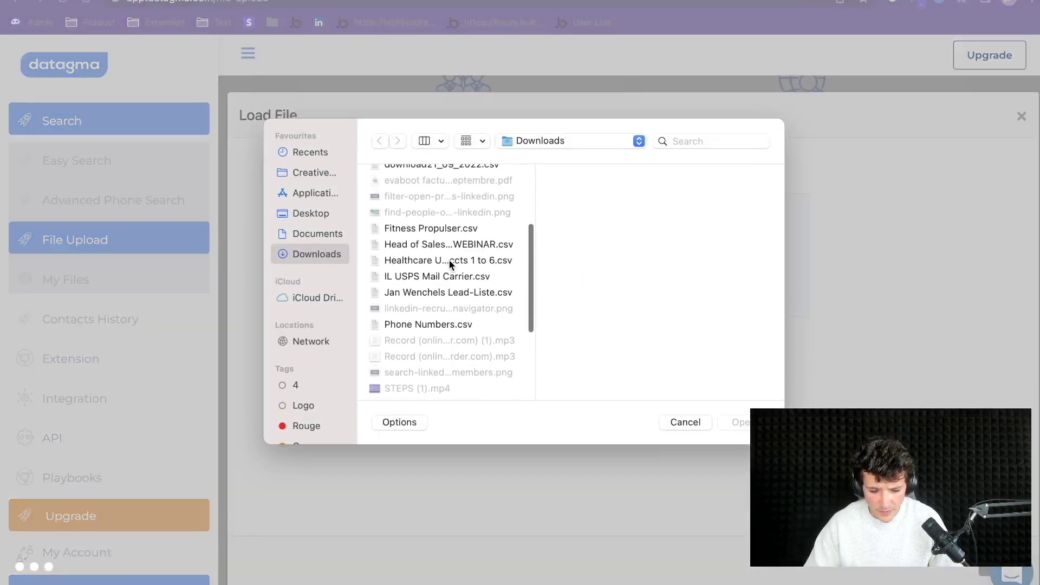
scroll(450, 265, down, 3)
click(437, 241)
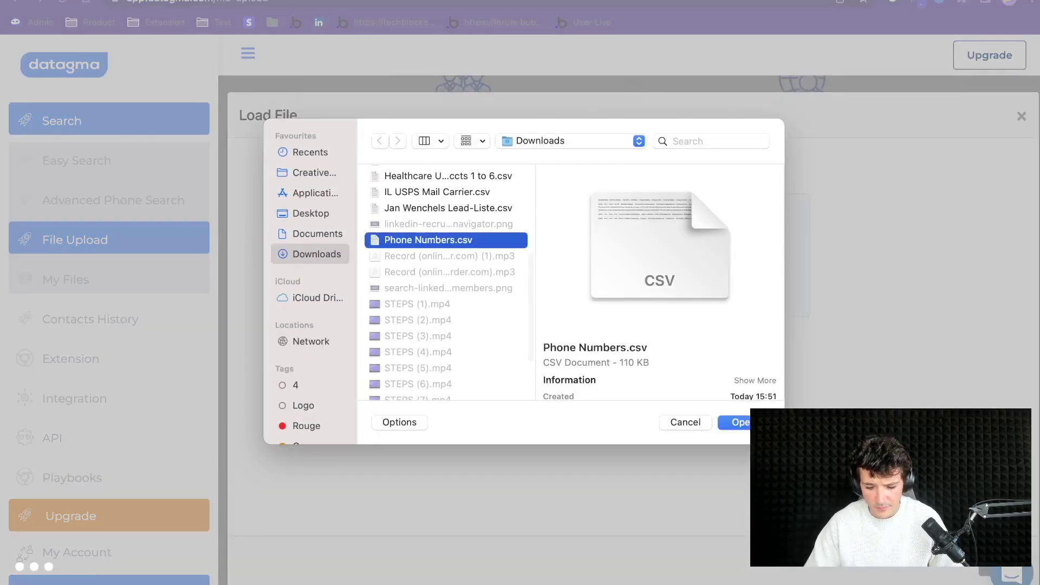
click(738, 423)
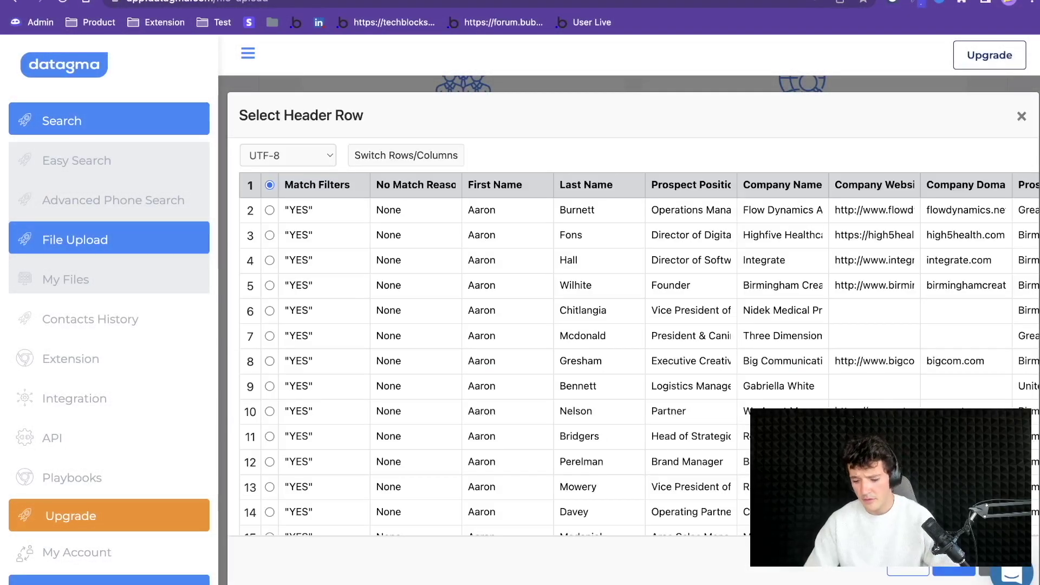
click(951, 567)
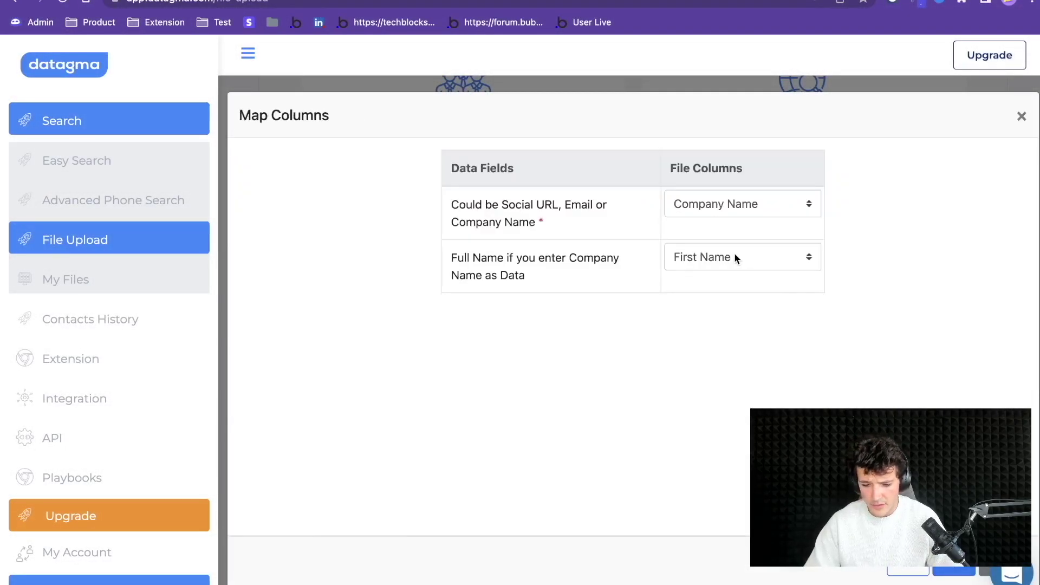
Map LinkedIn URL as identifier and Prospect Full Name as full name, then submit
click(748, 214)
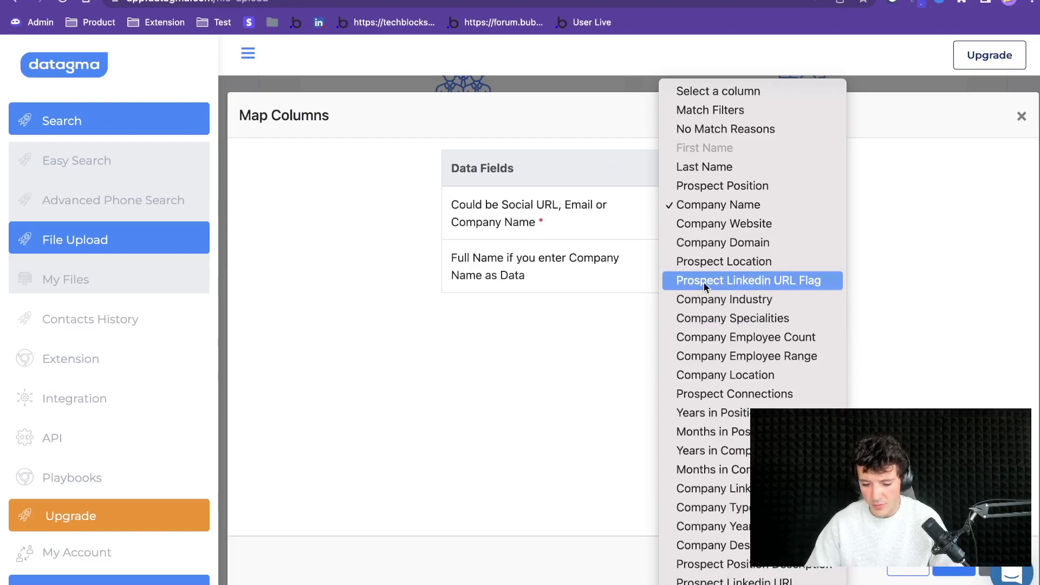
click(763, 281)
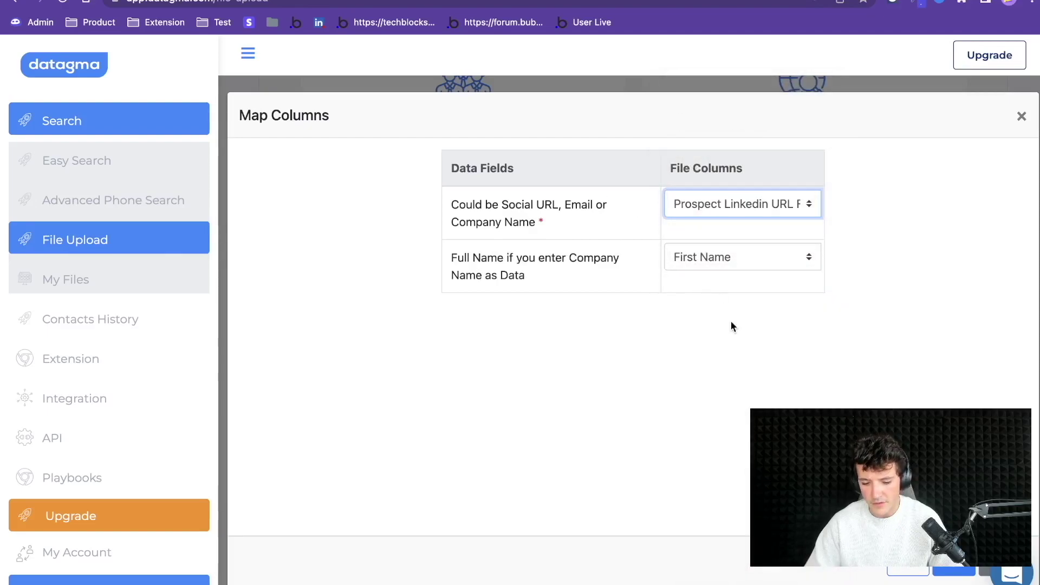
click(740, 261)
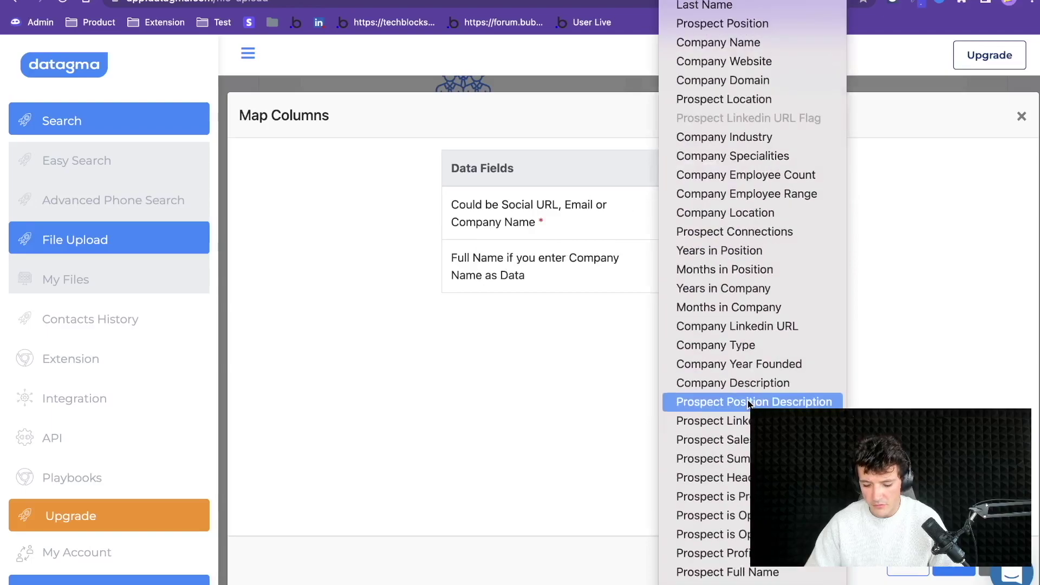
key(Down)
key(Down)
key(Down)
key(Down)
key(Return)
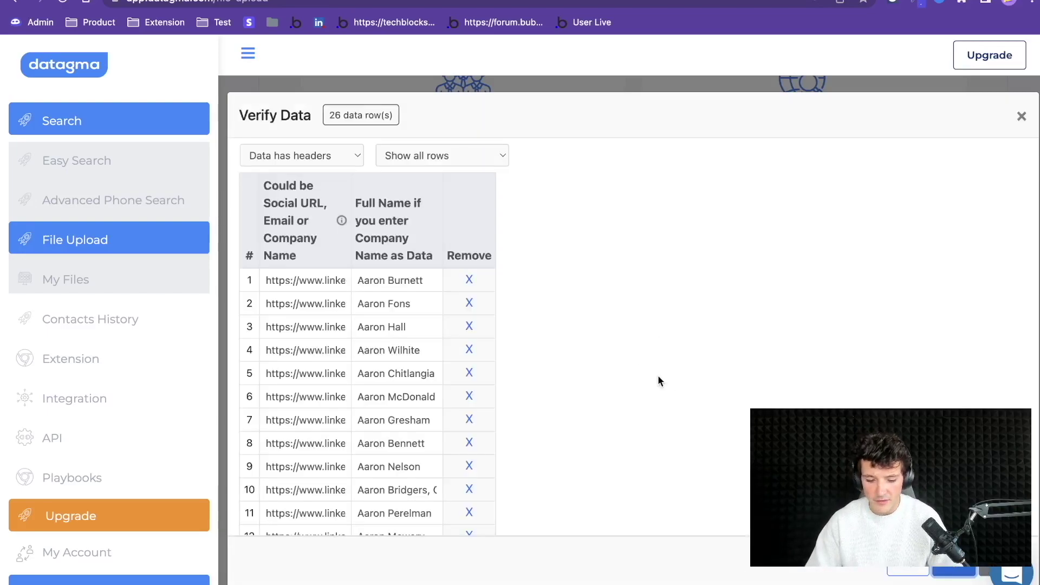
click(954, 564)
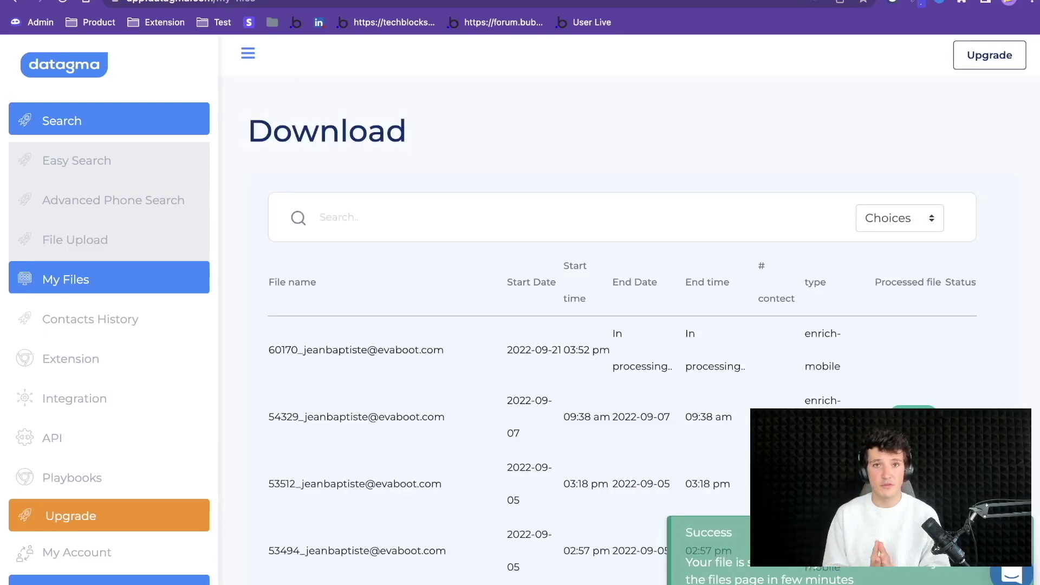
Download the finished 84-contact Datagma file as CSV
scroll(914, 398, down, 1)
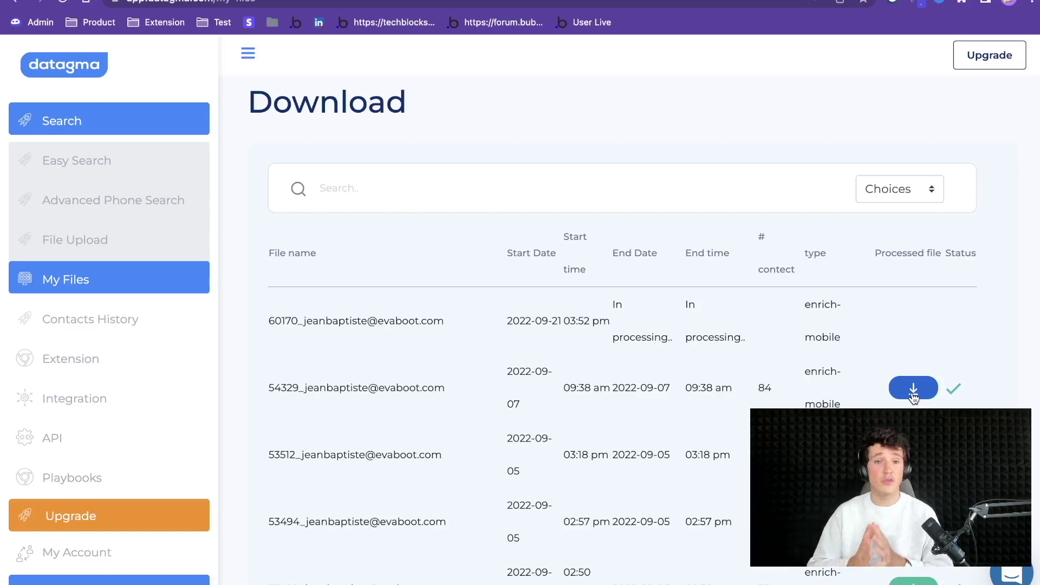
click(914, 389)
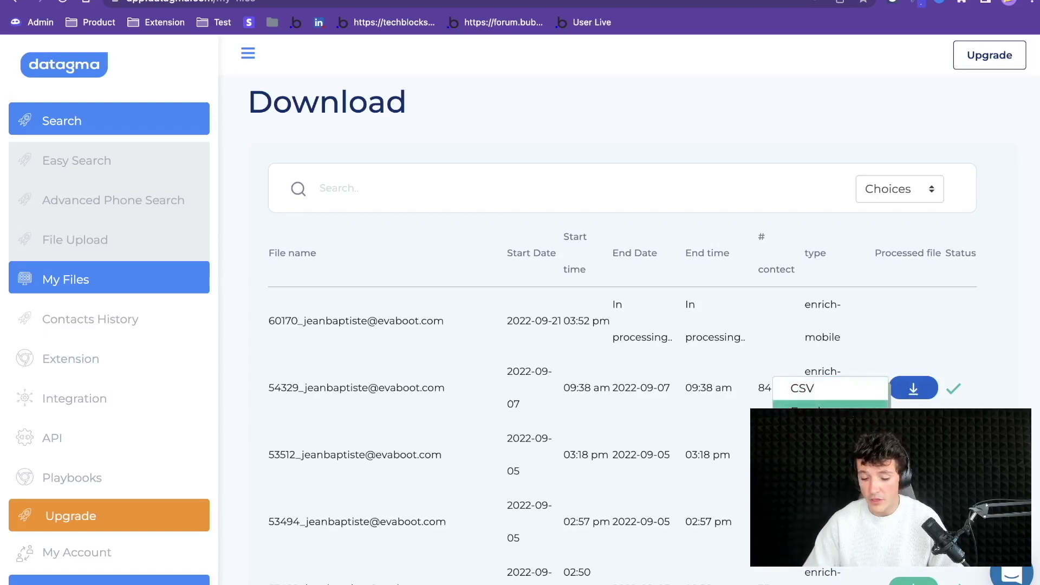
click(806, 389)
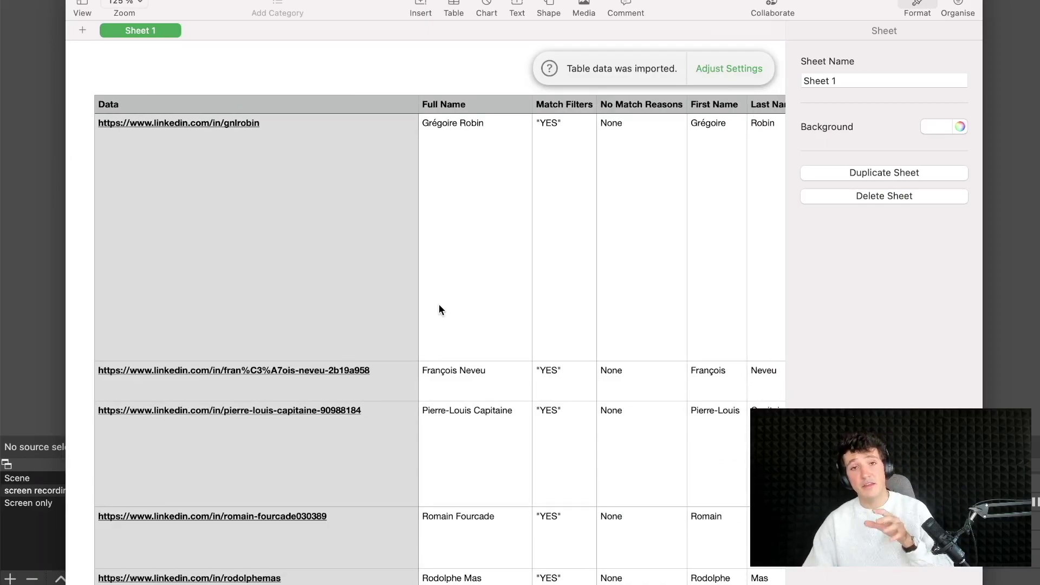
Scroll through the sheet to review the +33 mobile numbers in the Phone Number column
scroll(440, 305, right, 10)
scroll(439, 304, right, 10)
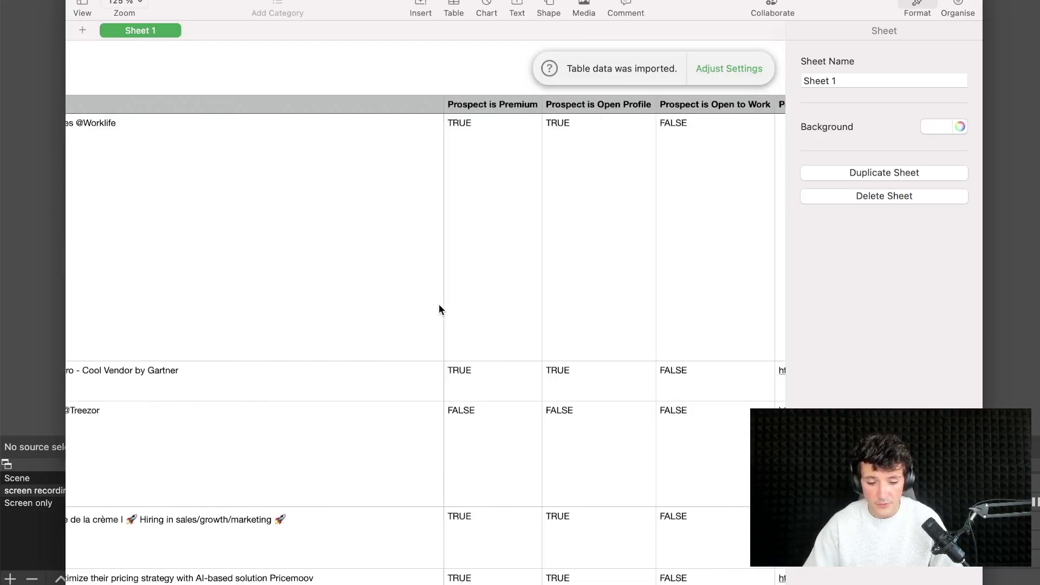
scroll(440, 305, right, 5)
scroll(440, 305, right, 10)
scroll(439, 305, right, 5)
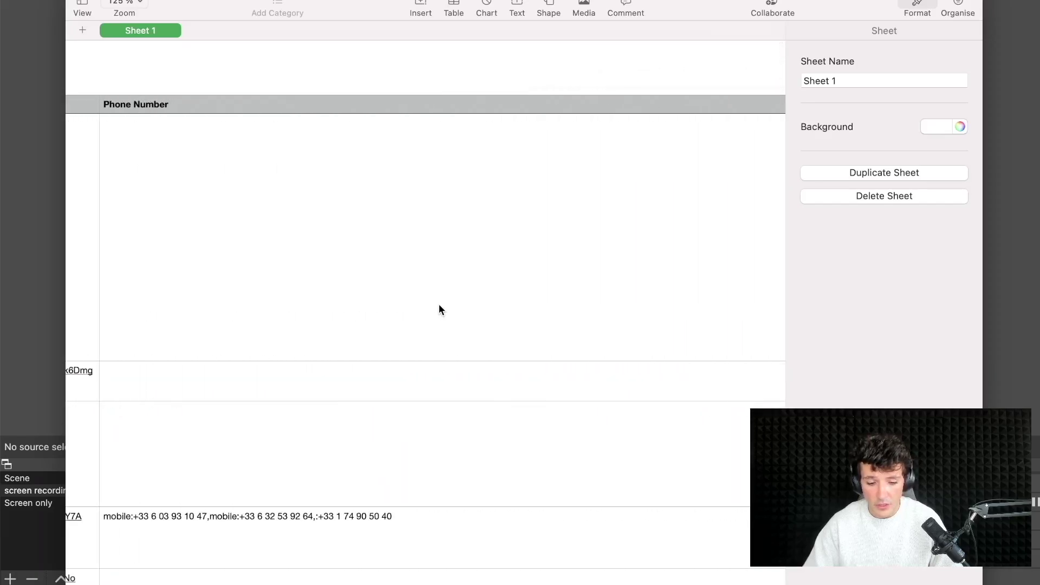
scroll(234, 251, down, 5)
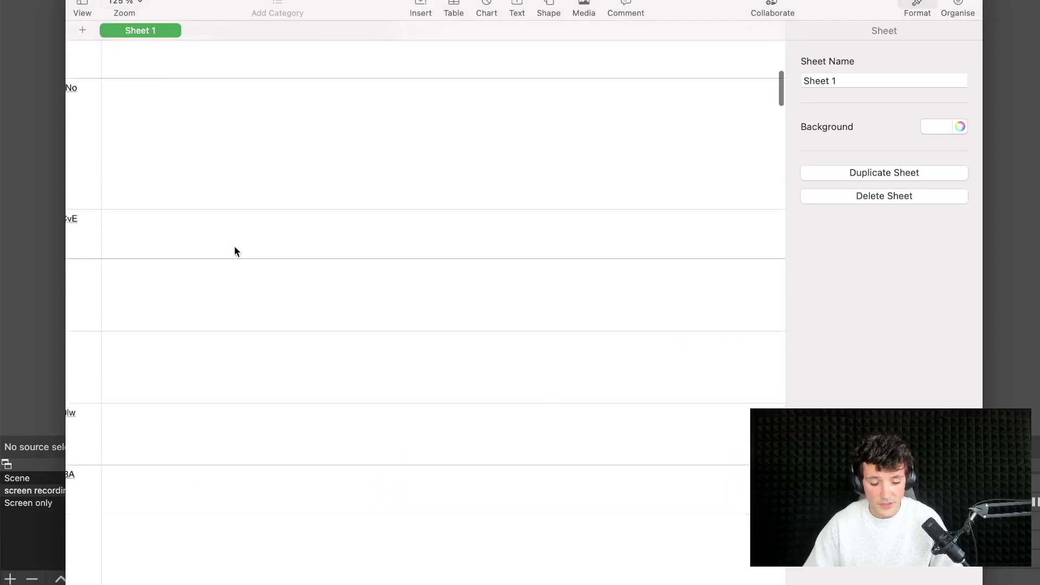
scroll(234, 251, down, 5)
scroll(234, 251, down, 5)
scroll(235, 250, down, 5)
scroll(234, 251, down, 5)
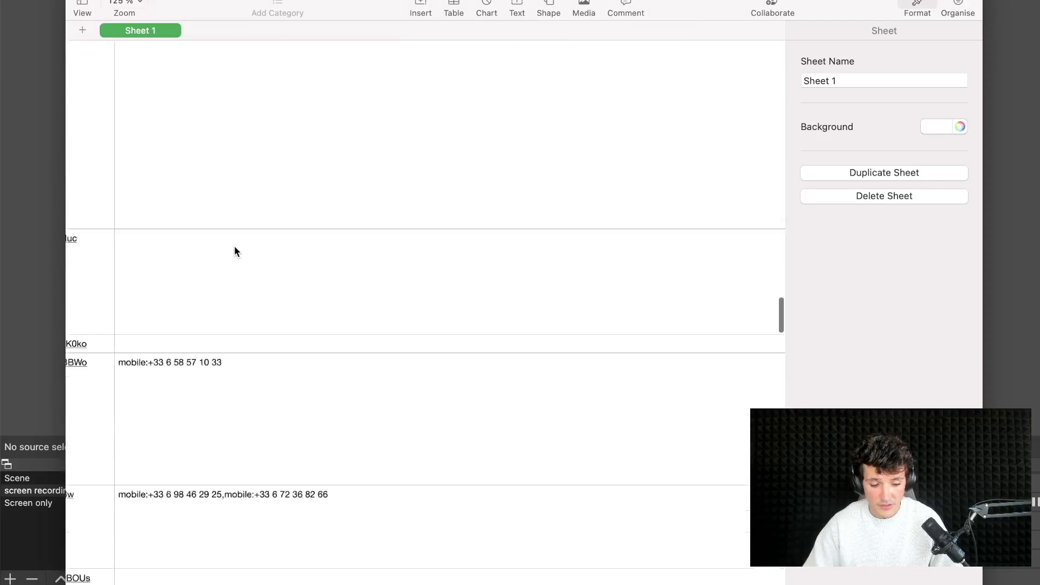
scroll(234, 251, down, 5)
scroll(235, 251, down, 5)
scroll(234, 251, down, 5)
scroll(235, 249, down, 5)
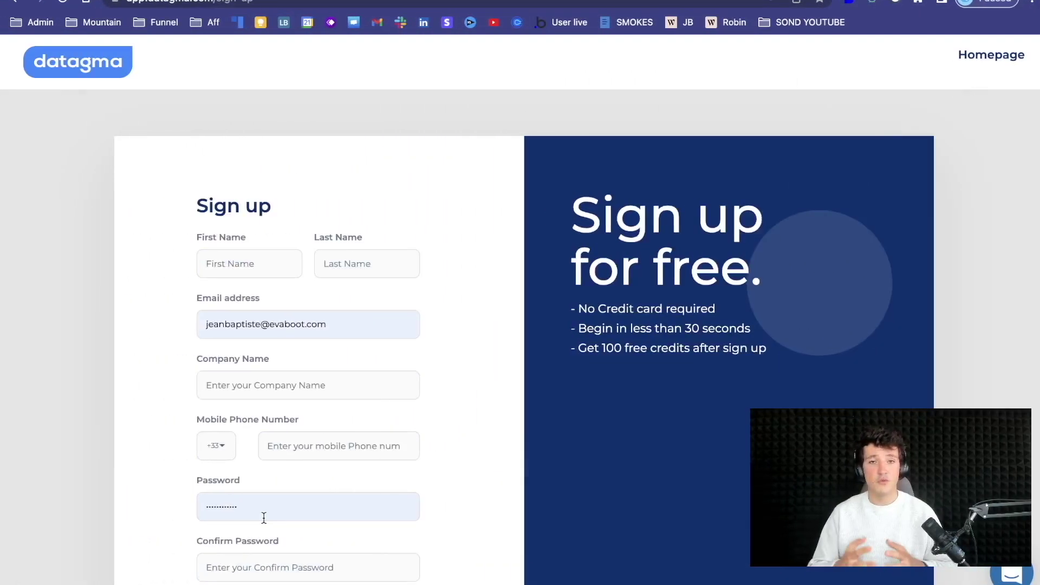
Focus the Invitation Code field, then log in to Datagma with the saved credentials
scroll(317, 494, down, 5)
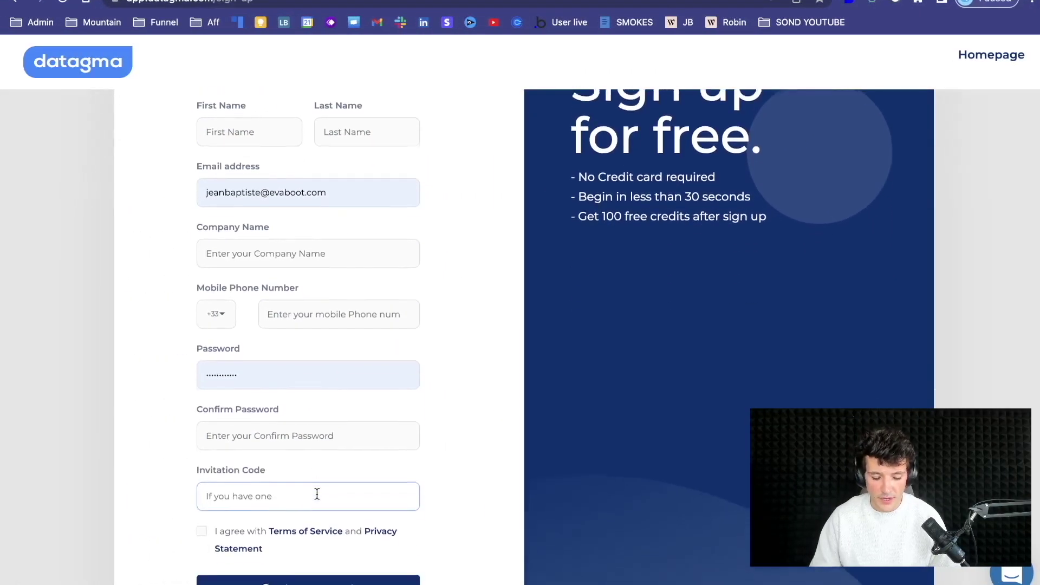
click(316, 492)
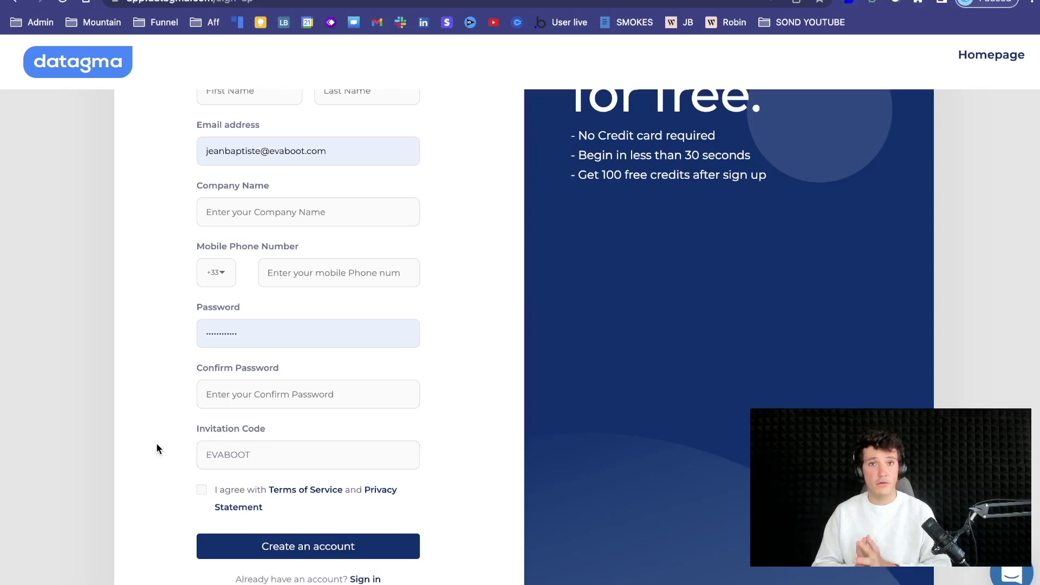
scroll(61, 110, up, 3)
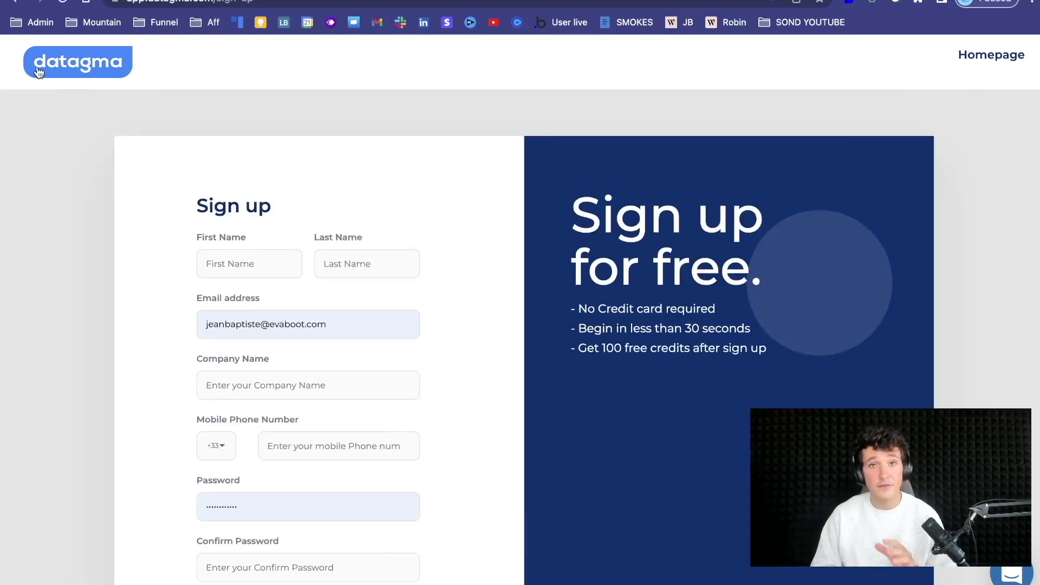
click(10, 5)
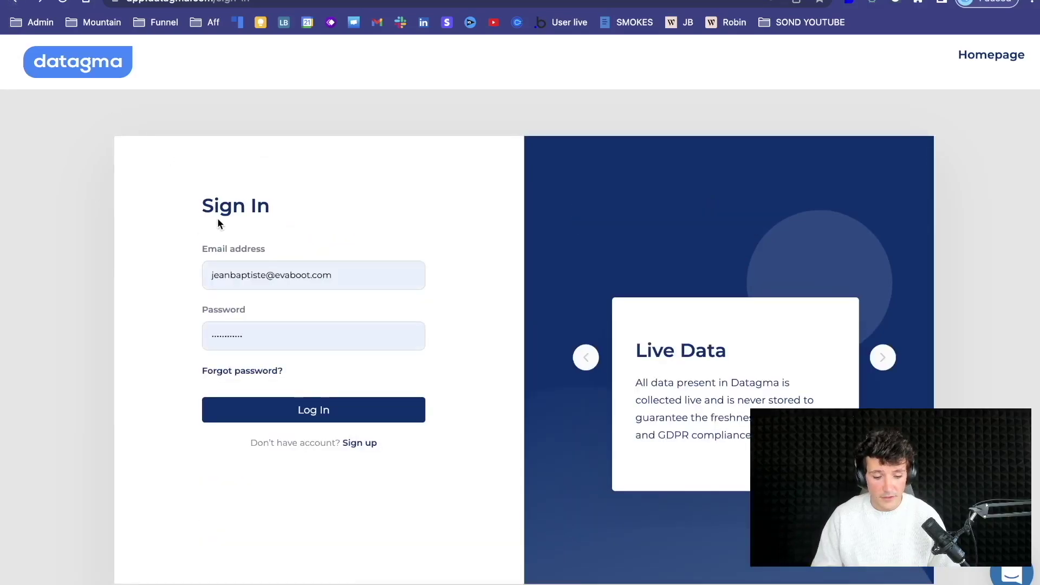
click(279, 421)
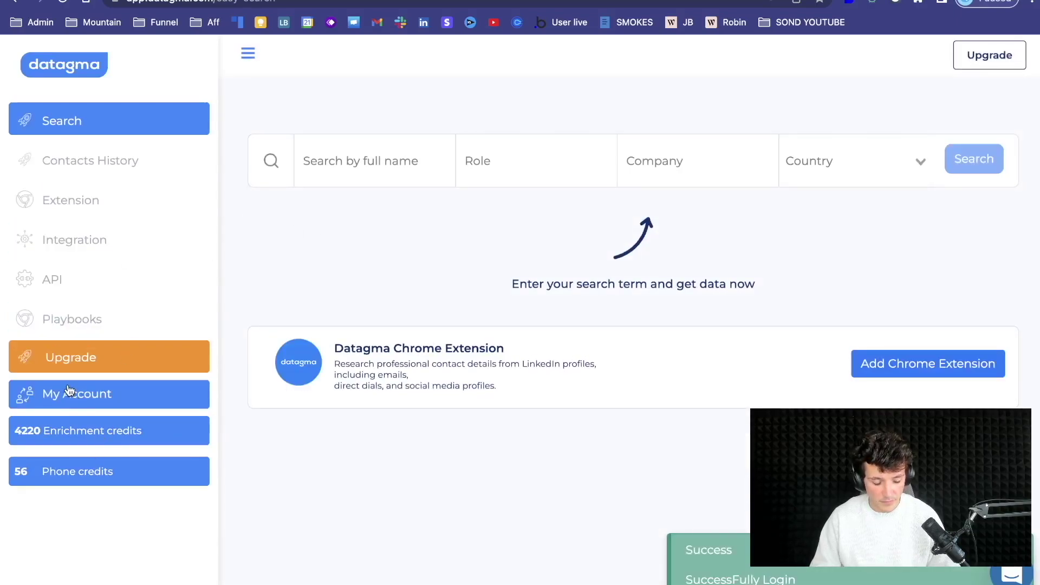
Choose the yearly 12,000-credit plan from Datagma's pricing page
click(82, 362)
scroll(497, 346, down, 2)
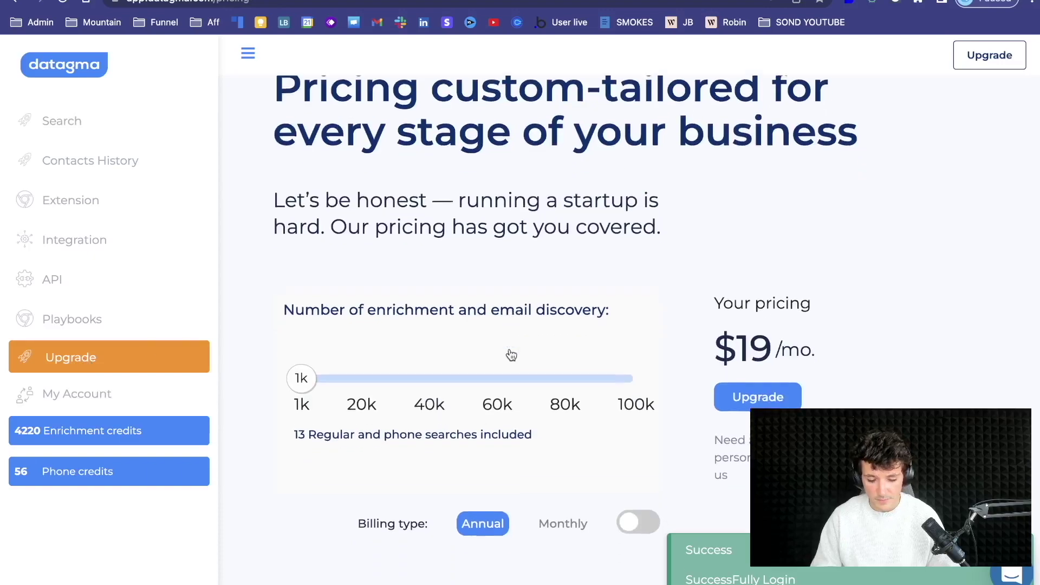
scroll(511, 356, down, 3)
click(782, 284)
Submit the order email and enter the EVABOOT discount code at checkout
click(315, 118)
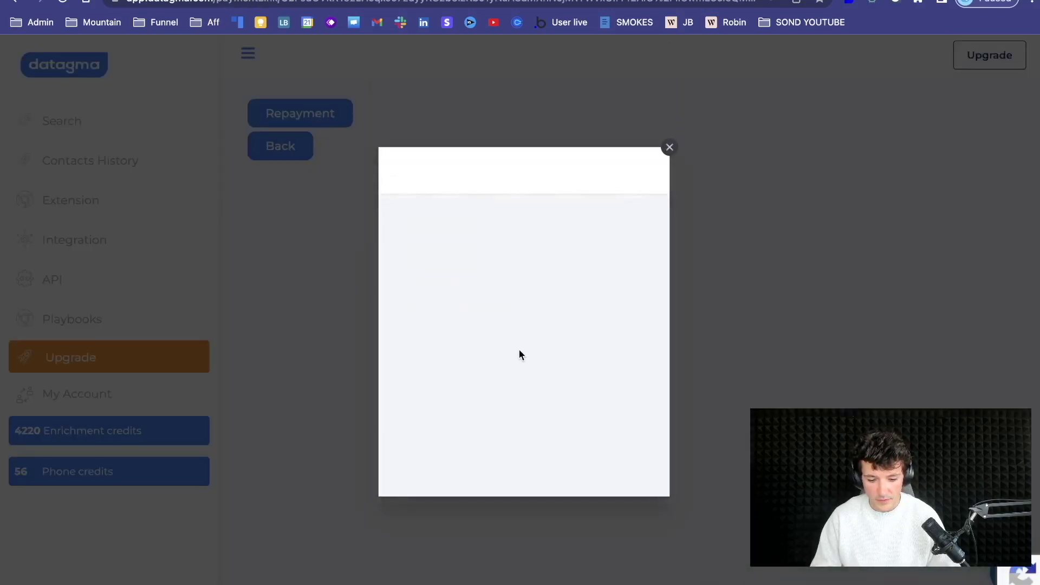
click(520, 454)
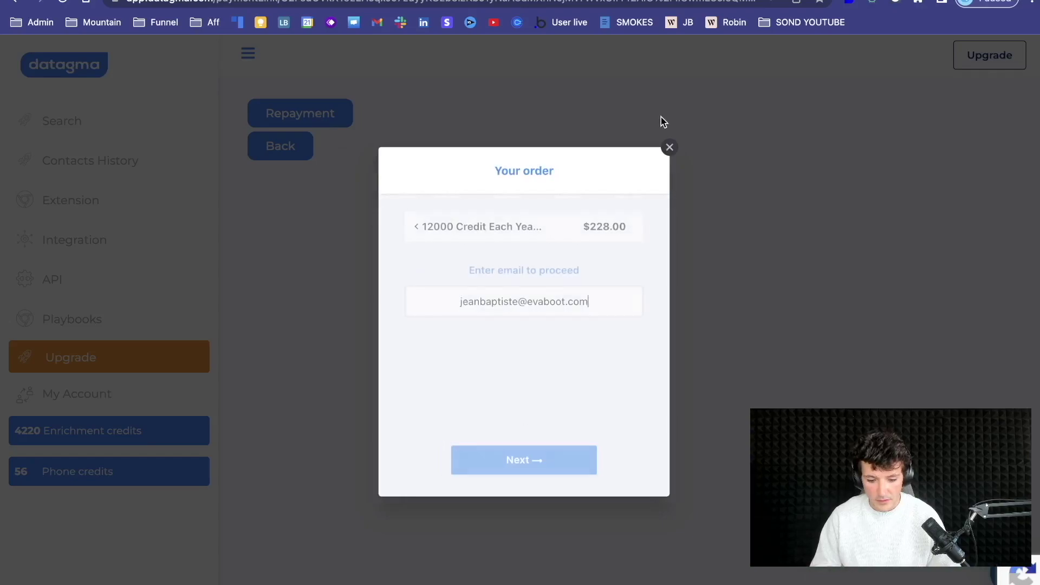
click(670, 147)
click(320, 115)
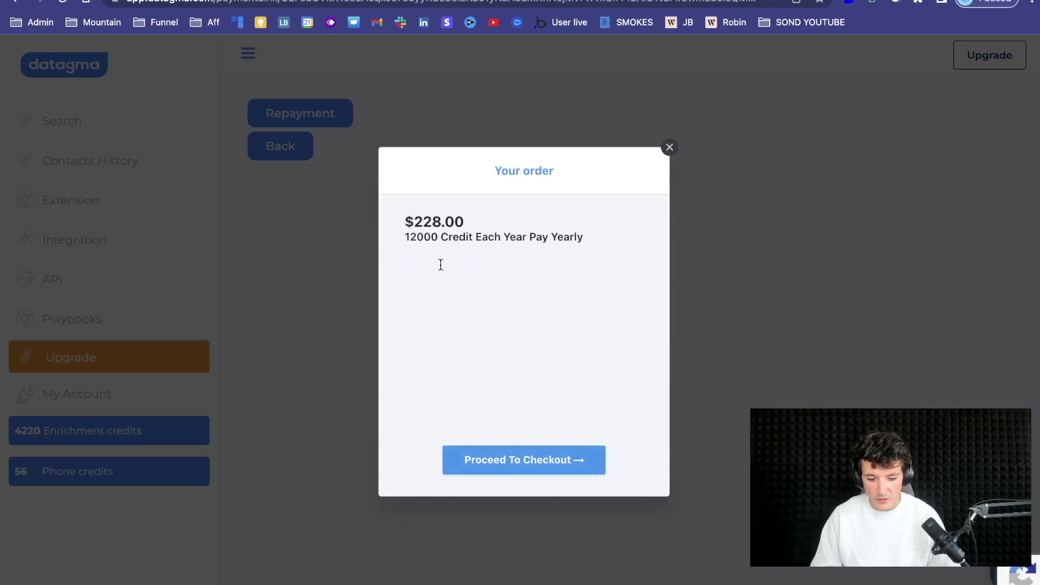
text(EVA)
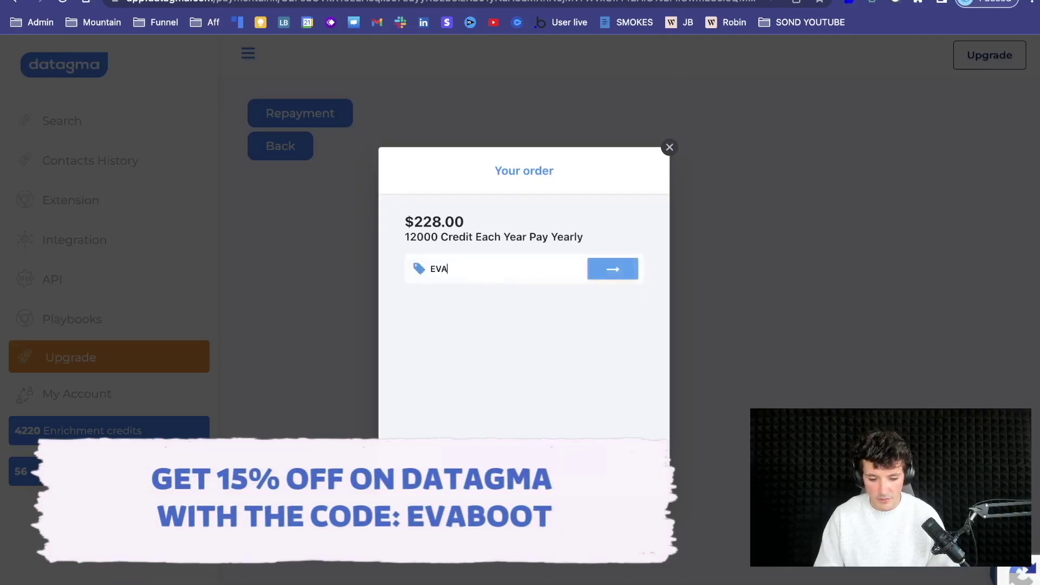
text(BOOT)
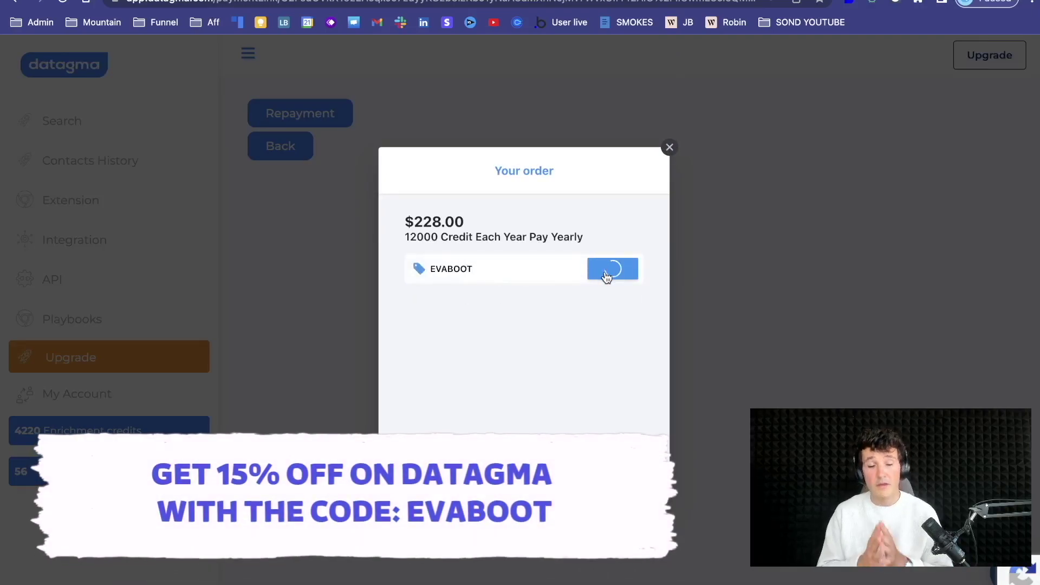